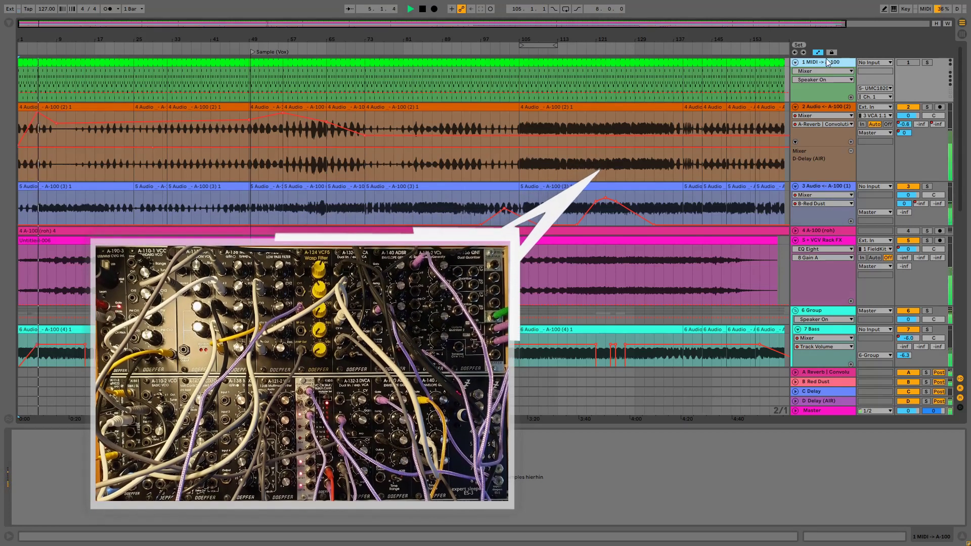
Step: Collapse the MIDI -> A-100 track and show the device chain of the second track, Audio <- A-100 (2)
click(795, 63)
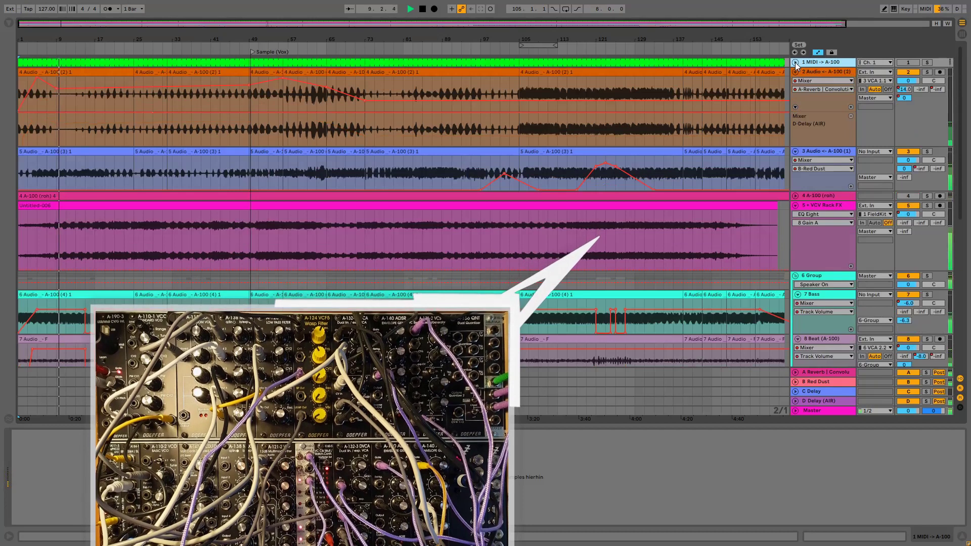
click(812, 71)
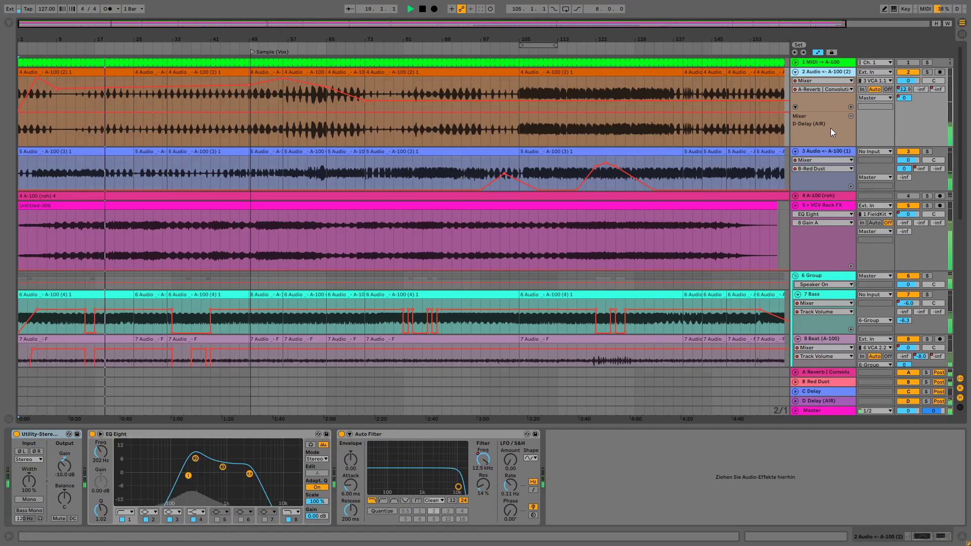
Step: Examine the clips and automation of the arrangement's tracks from Audio <- A-100 (2) down to FM-Radio and Vox (Radio)
scroll(831, 129, down, 1)
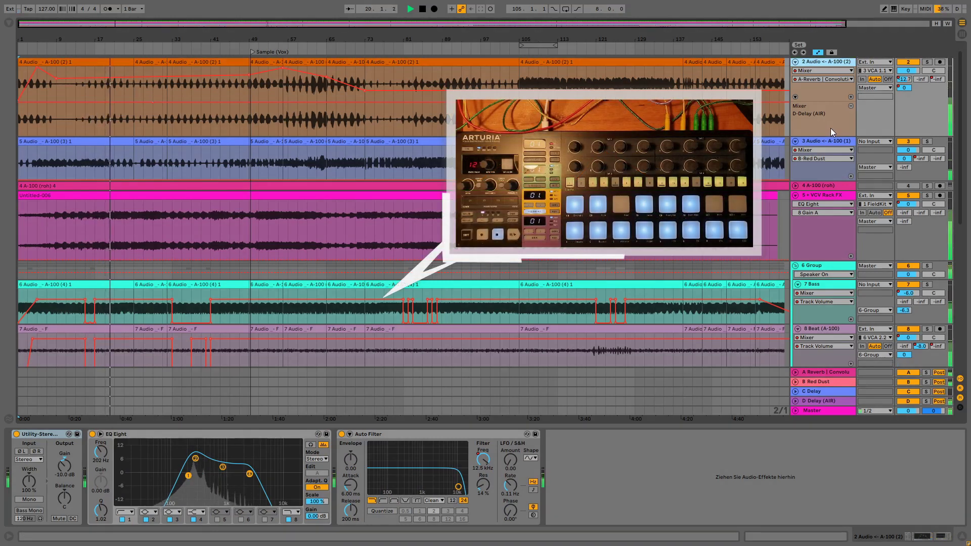
scroll(831, 129, down, 1)
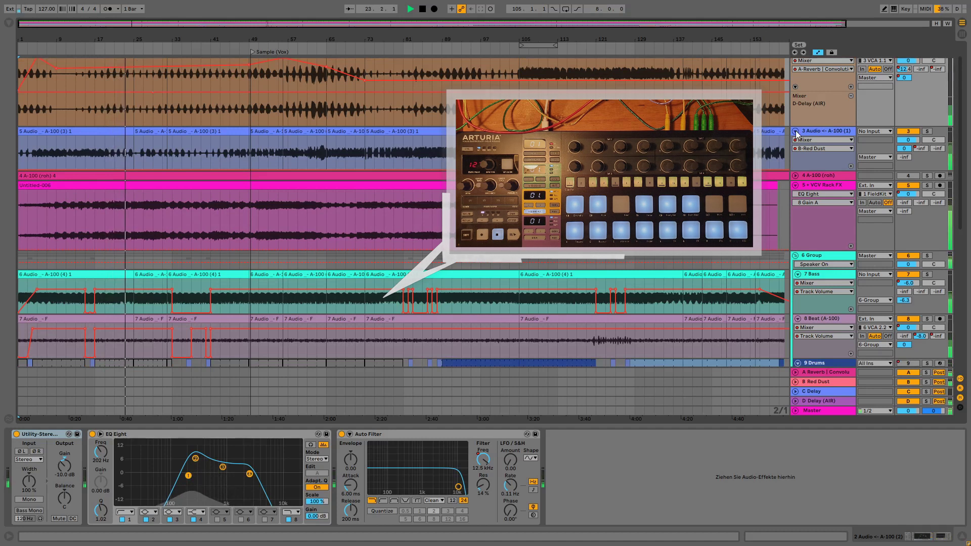
scroll(797, 133, down, 3)
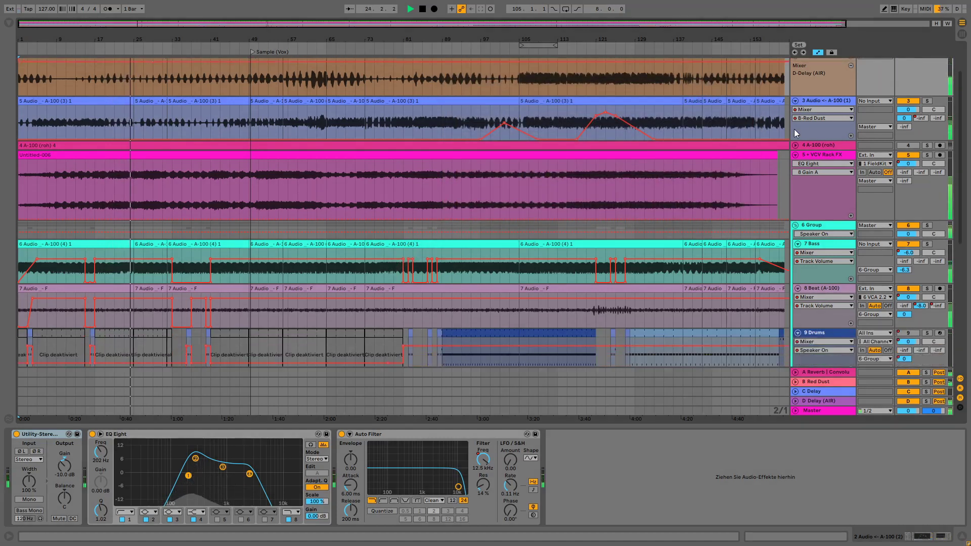
scroll(794, 129, down, 2)
scroll(797, 134, down, 1)
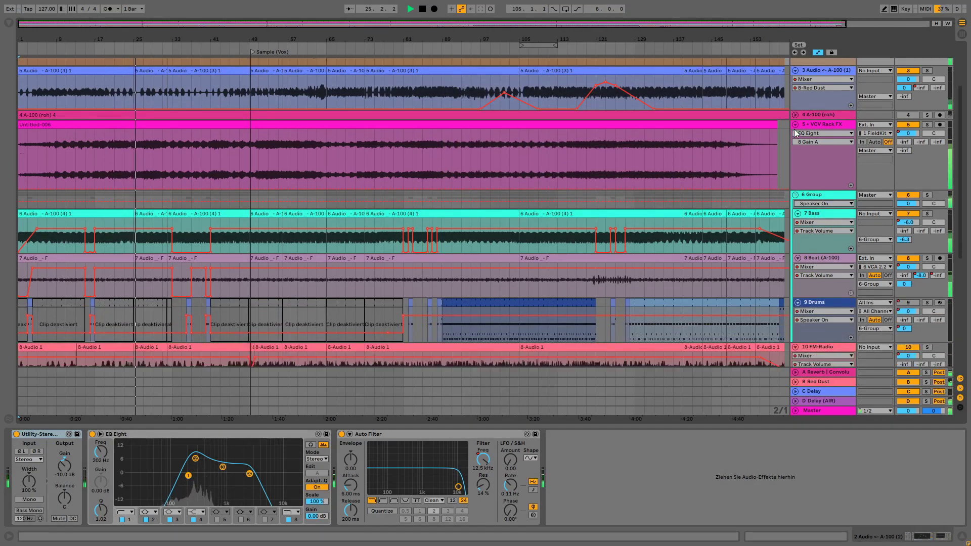
scroll(796, 133, down, 2)
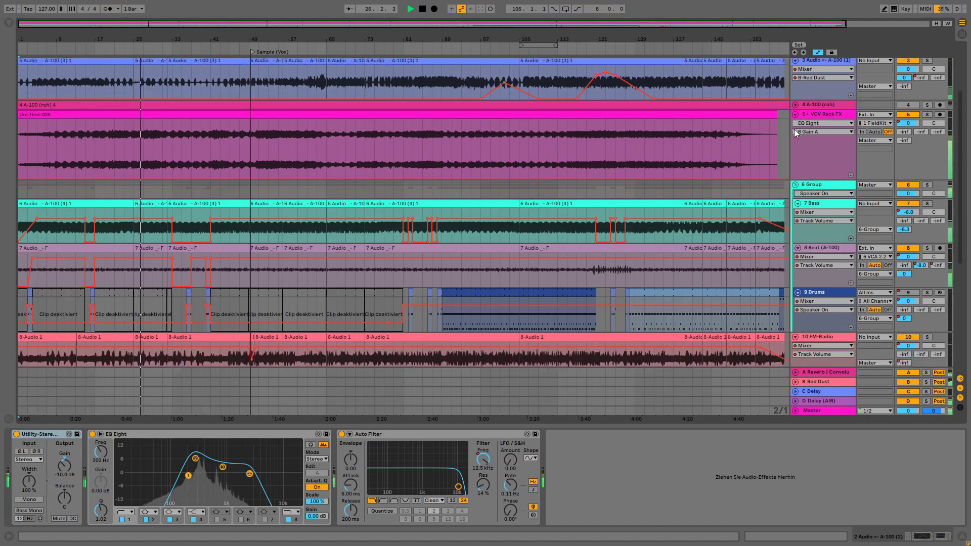
scroll(795, 130, down, 2)
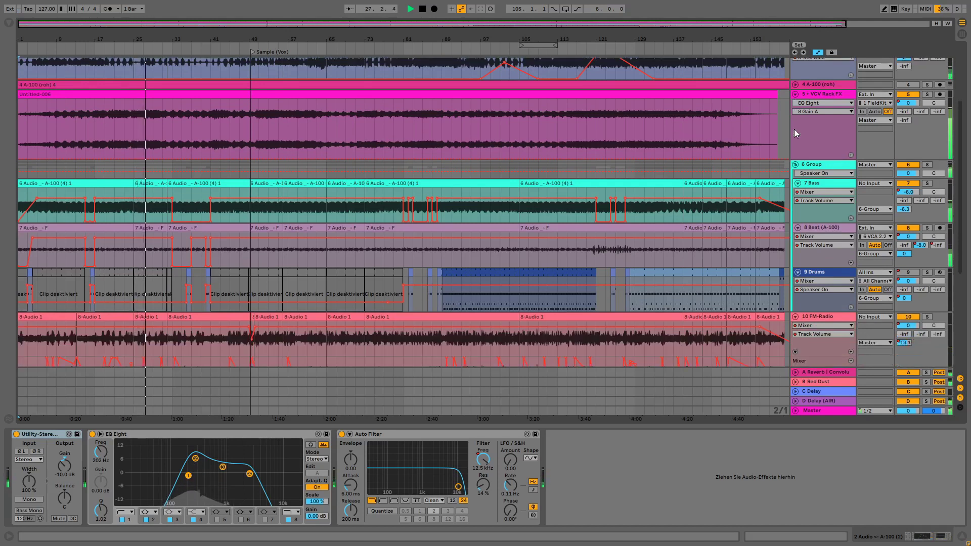
scroll(794, 130, down, 1)
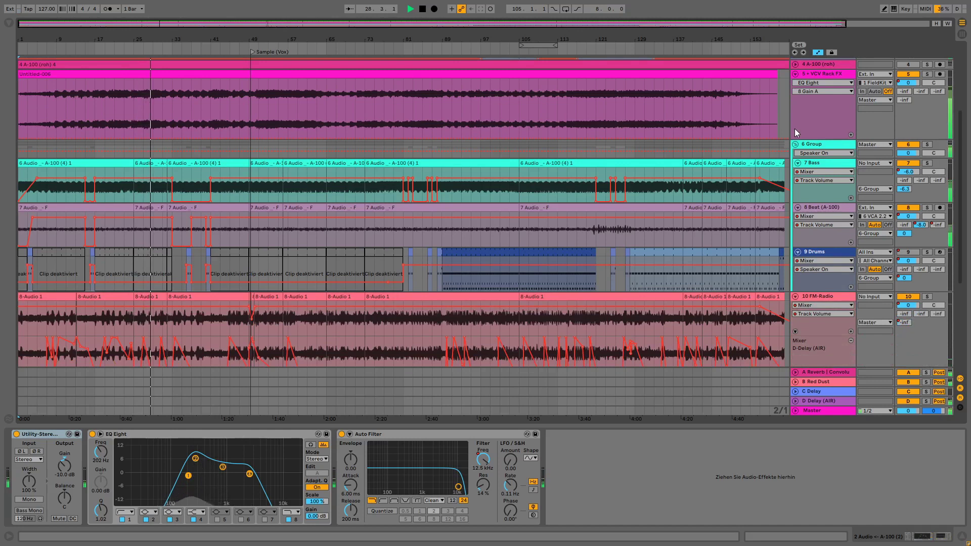
scroll(795, 130, down, 4)
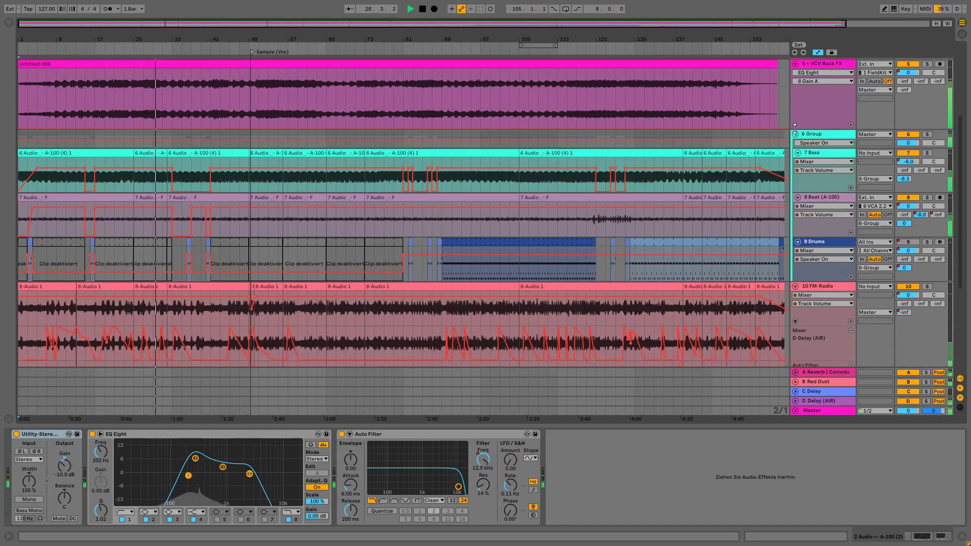
scroll(795, 131, down, 4)
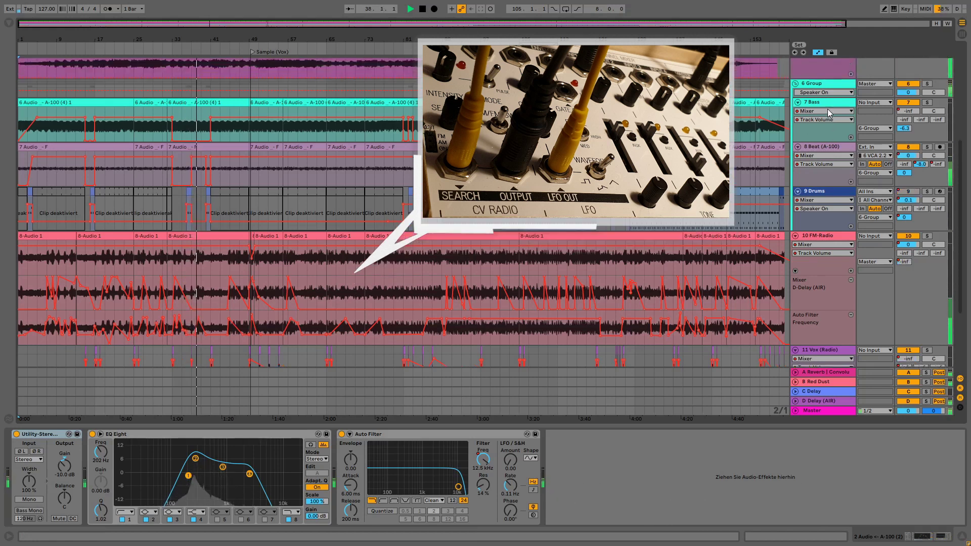
Step: Inspect the device chain of the Audio <- A-100 (1) track, followed by that of the VCV Rack FX track
scroll(827, 108, up, 3)
scroll(828, 108, up, 5)
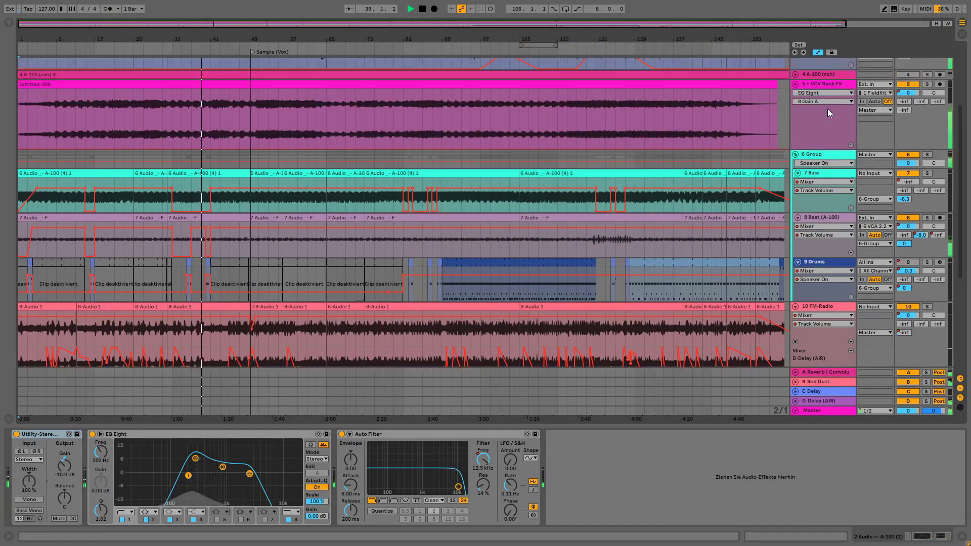
click(826, 80)
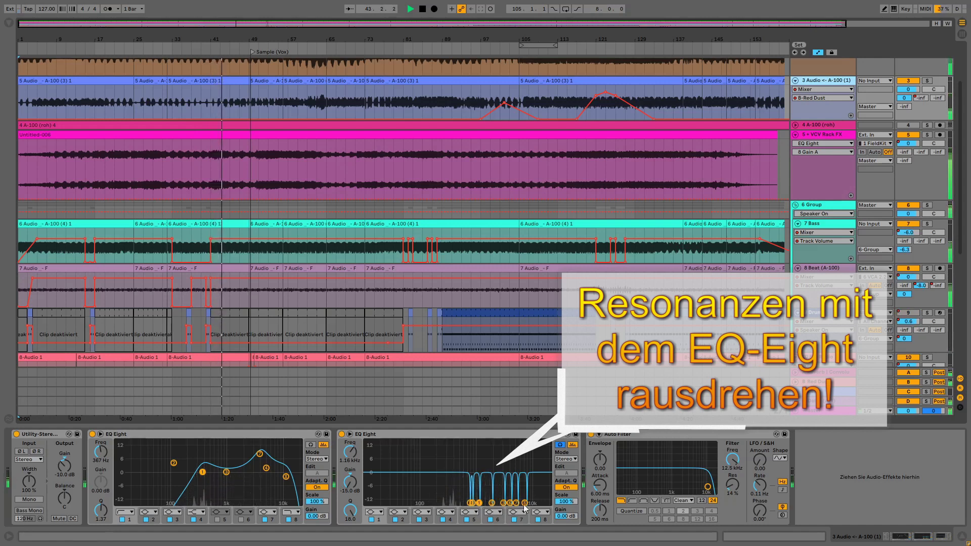
click(815, 138)
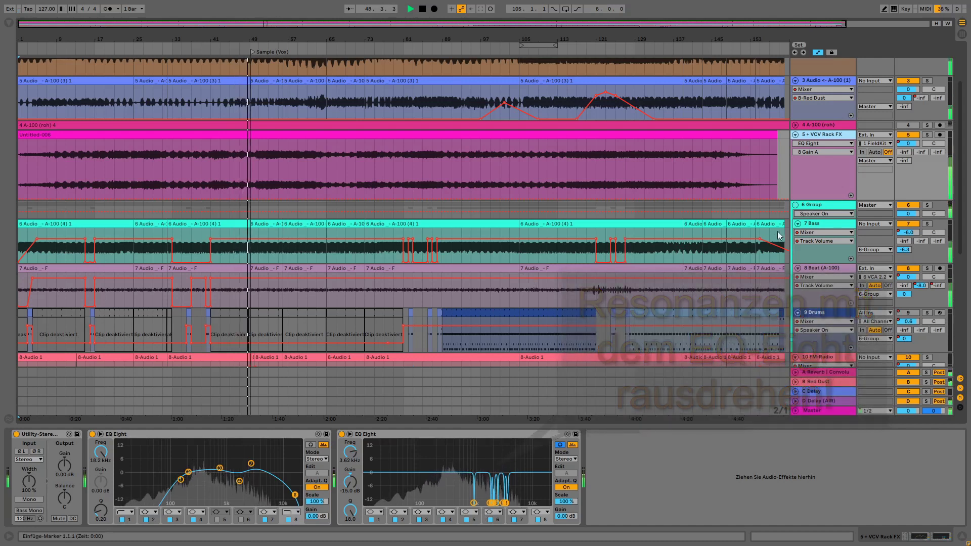
Step: Inspect the device chains of the Bass track, its parent group and the Beat (A-100) track
scroll(819, 223, down, 1)
scroll(819, 222, down, 4)
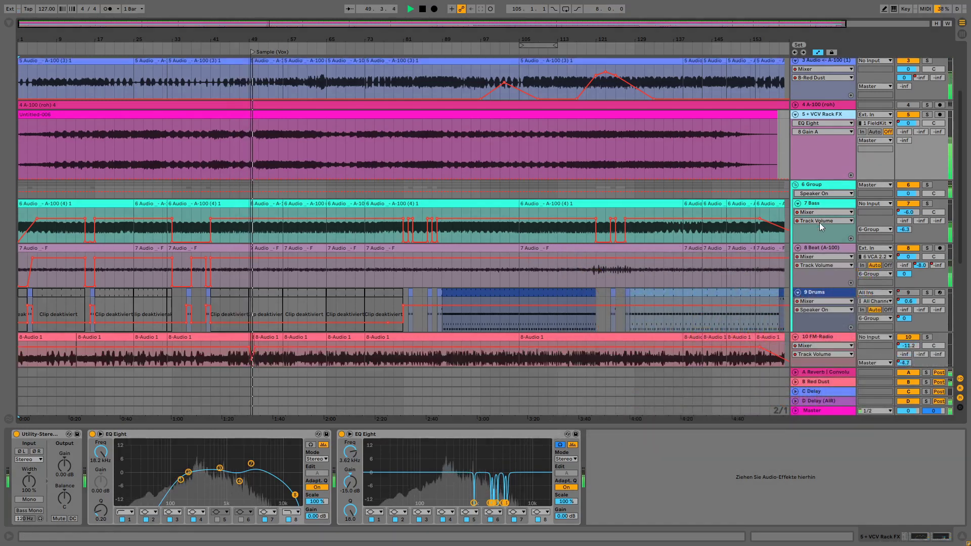
scroll(820, 222, down, 1)
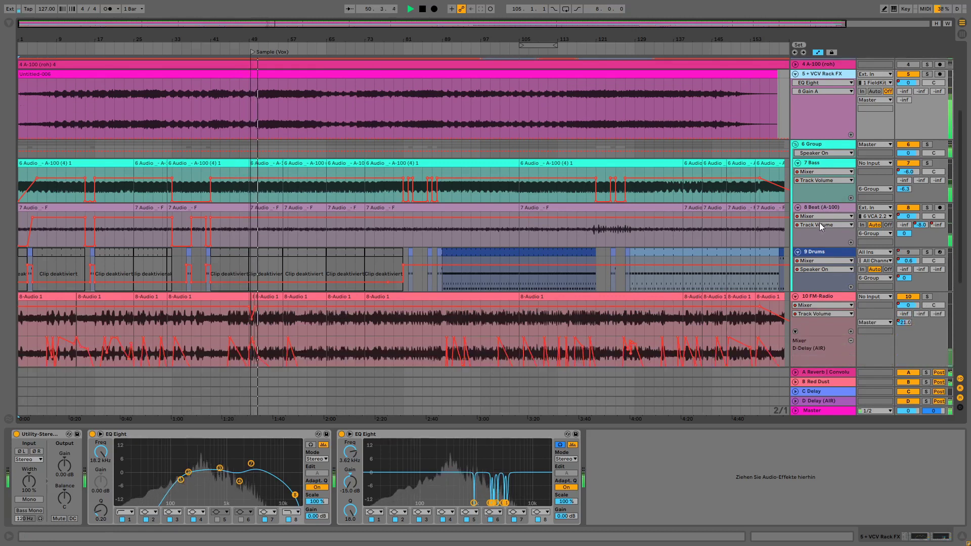
click(818, 163)
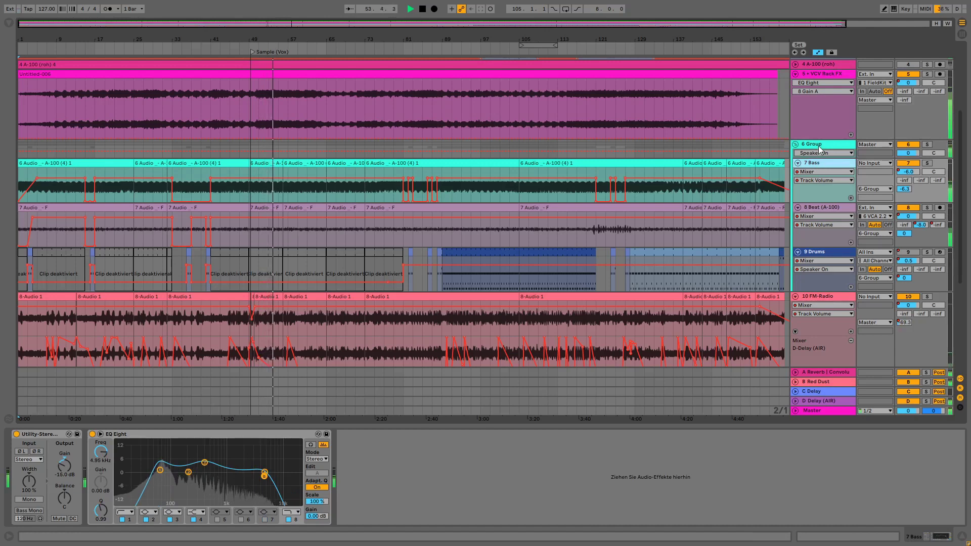
click(836, 143)
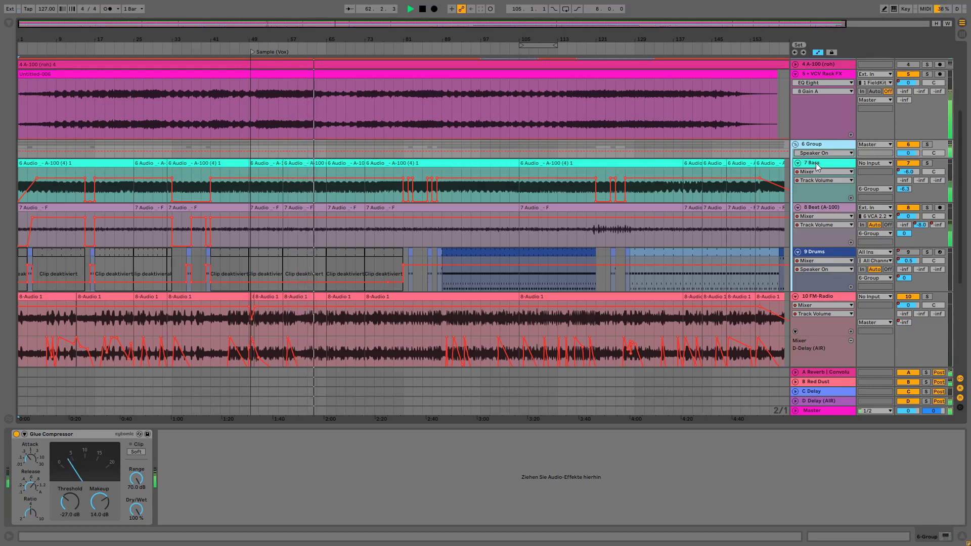
click(822, 163)
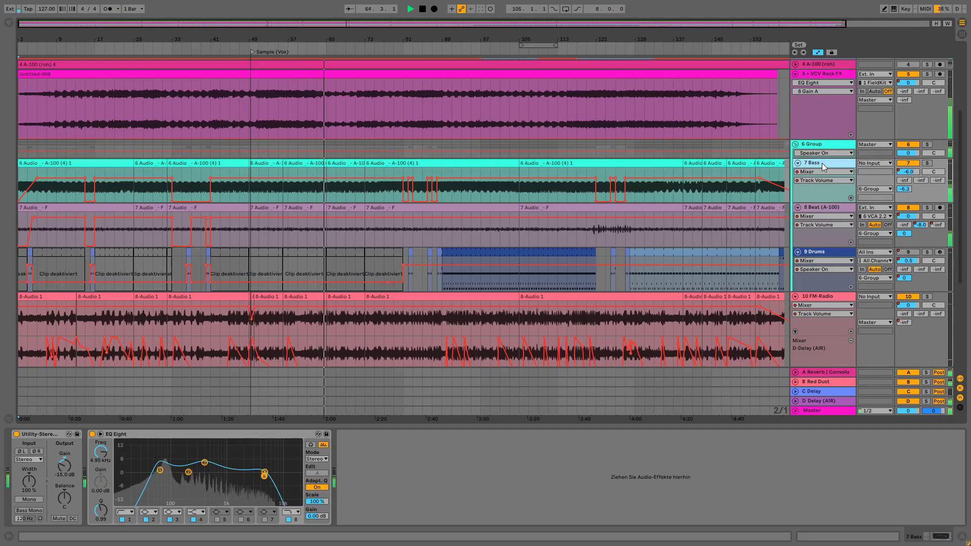
click(823, 208)
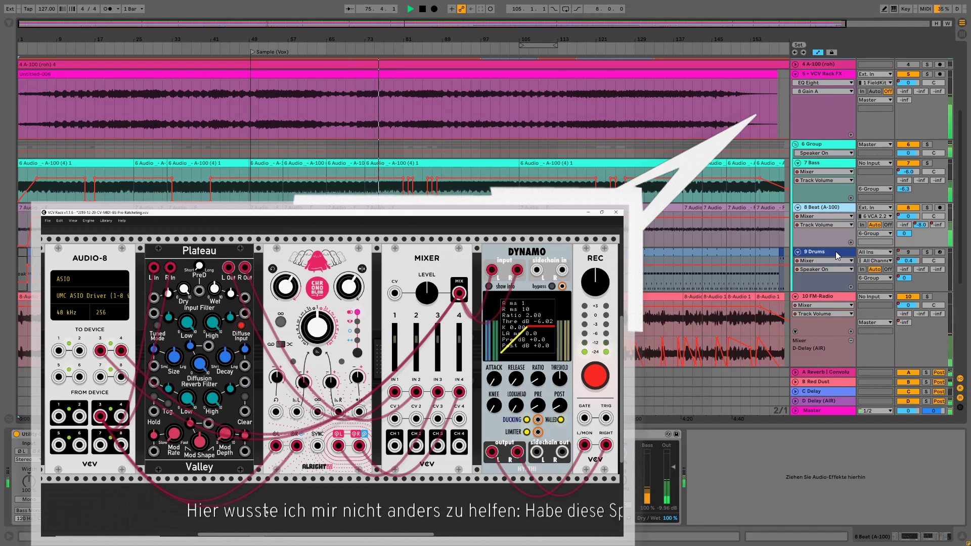
Step: Show the Drums track's device chain and look through it to its end
click(839, 255)
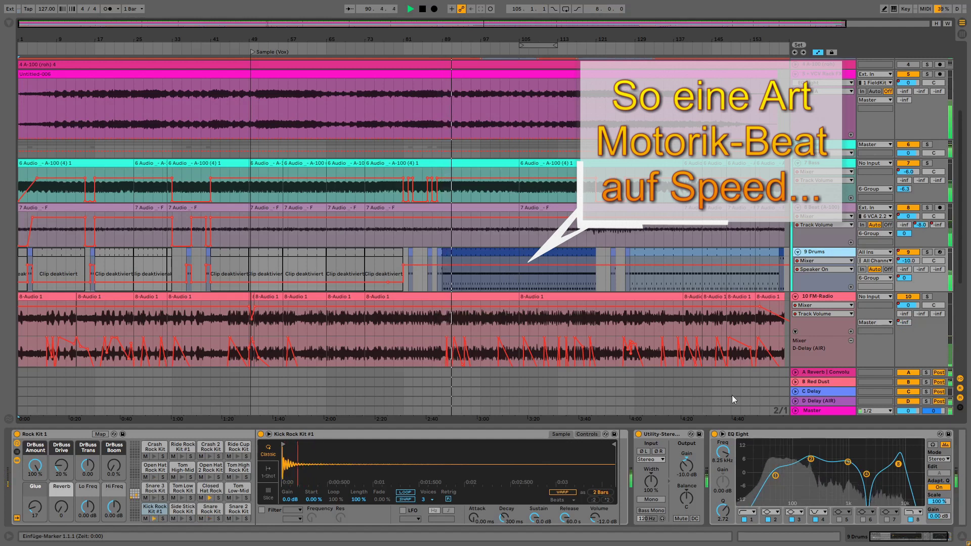
click(951, 540)
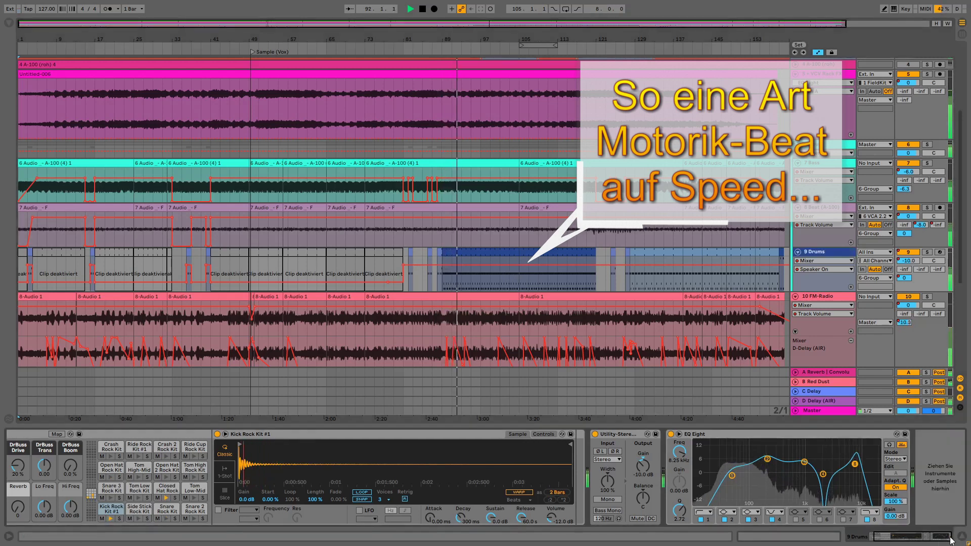
drag(949, 540, 941, 540)
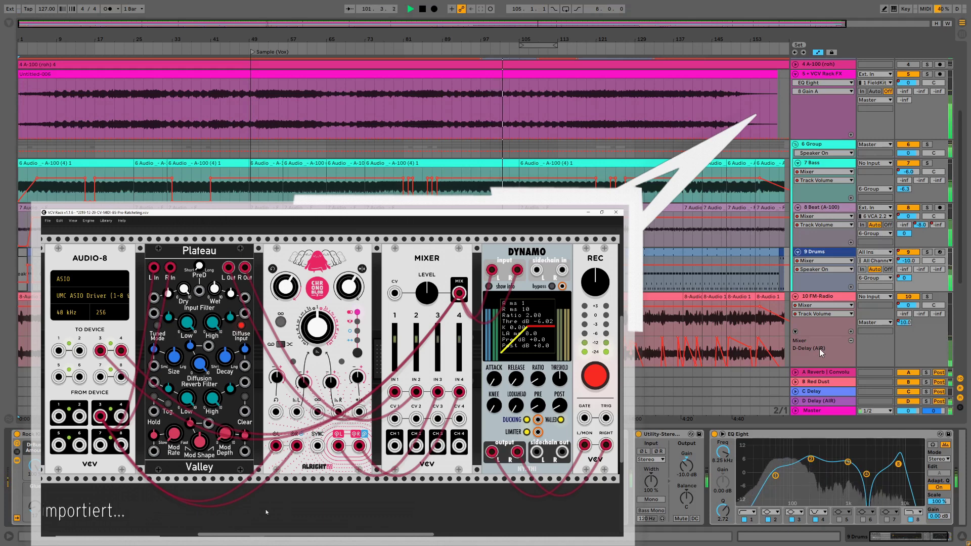
Step: Inspect the device chain of the FM-Radio track, followed by that of the Vox (Radio) track
scroll(820, 348, down, 2)
scroll(819, 348, down, 6)
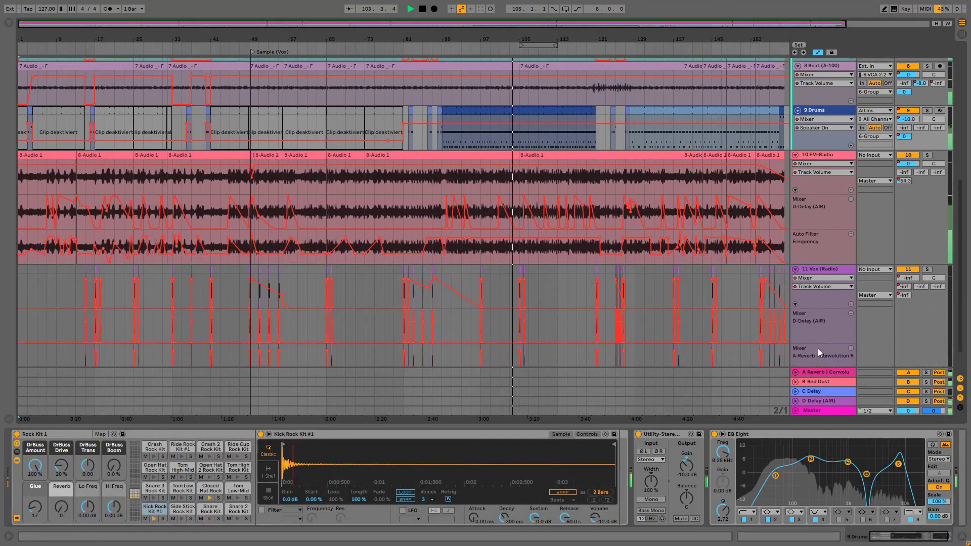
scroll(818, 348, down, 2)
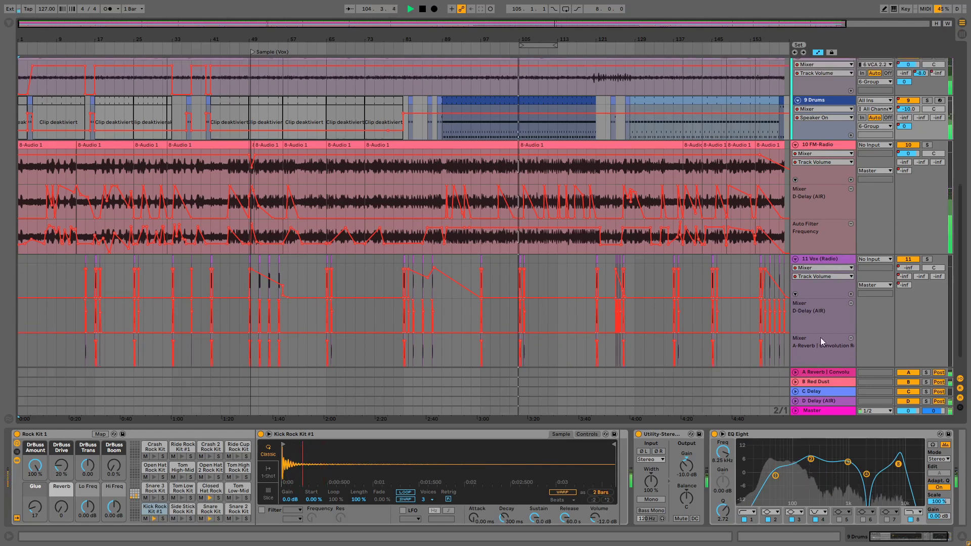
click(819, 144)
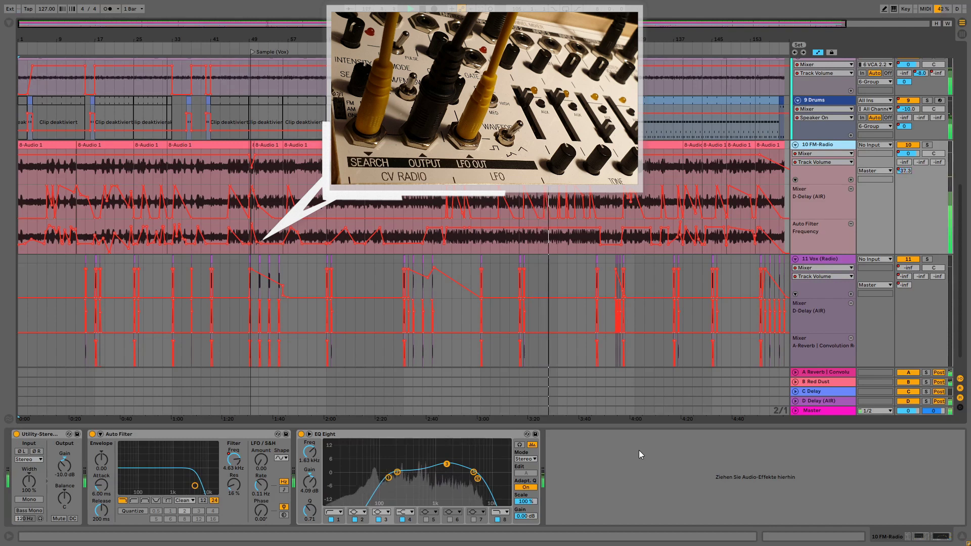
click(839, 262)
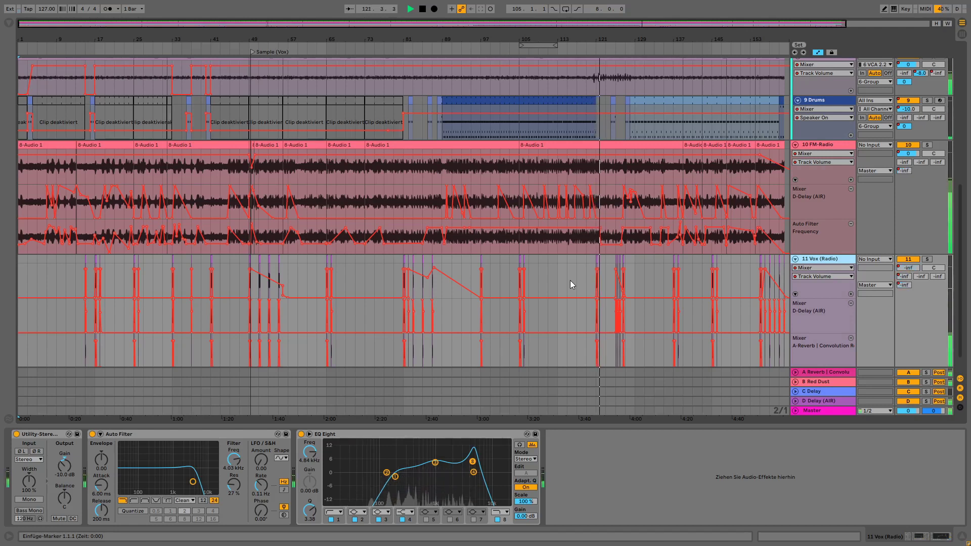
Step: Return to the Audio <- A-100 (1) track's device chain and look over the surrounding tracks in the arrangement
scroll(659, 277, up, 8)
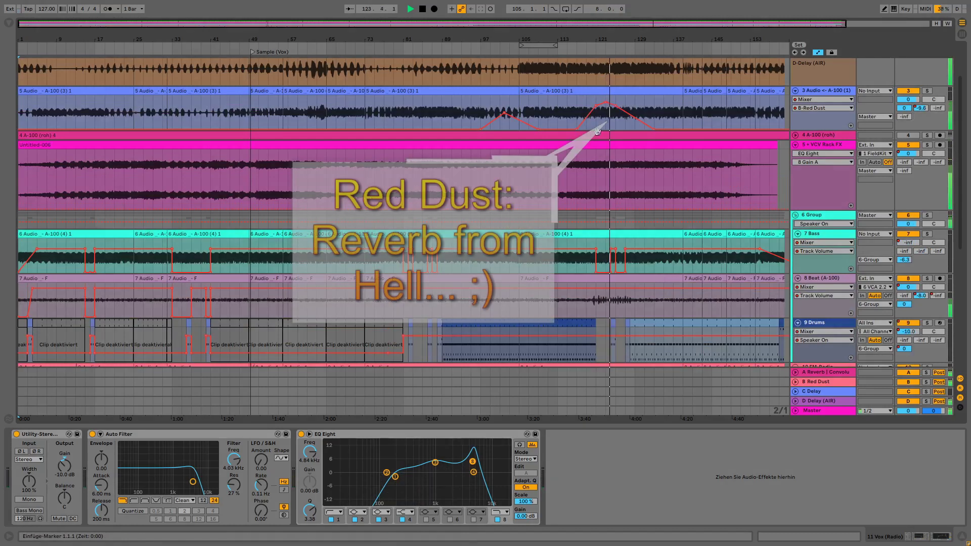
click(812, 96)
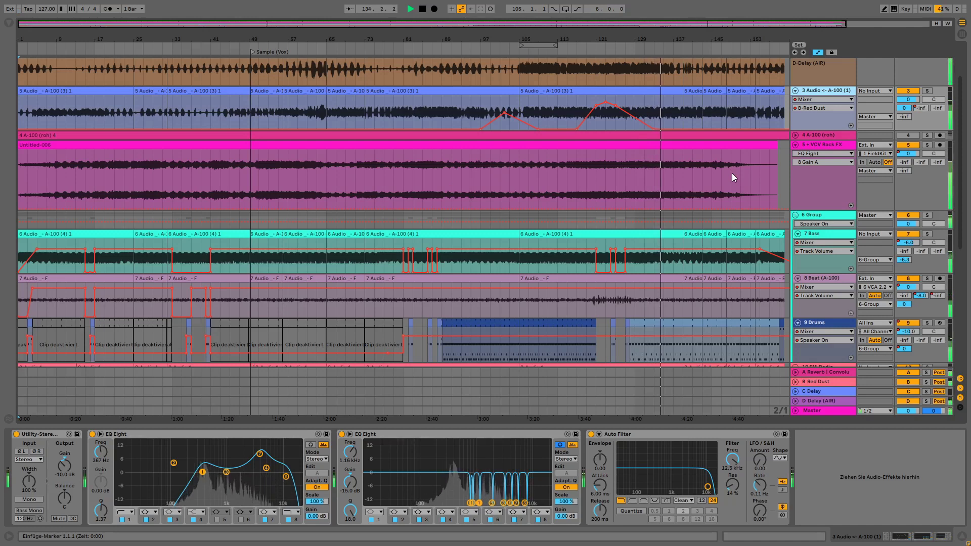
scroll(733, 177, down, 1)
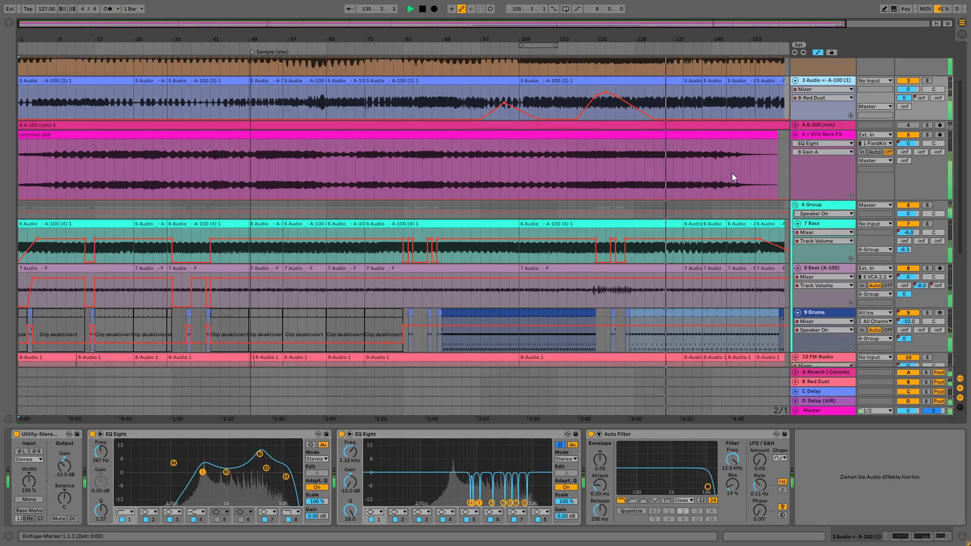
scroll(732, 173, down, 3)
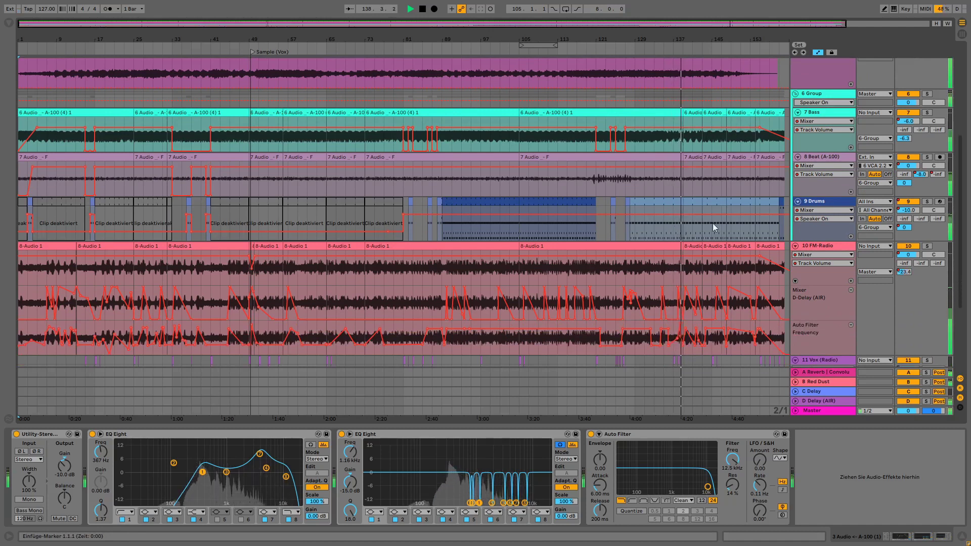
scroll(739, 225, up, 2)
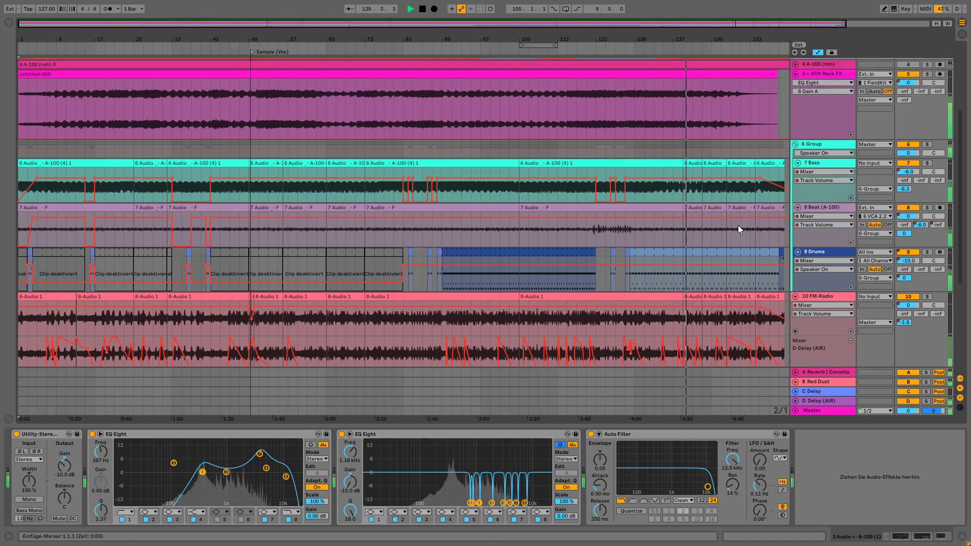
scroll(739, 226, up, 2)
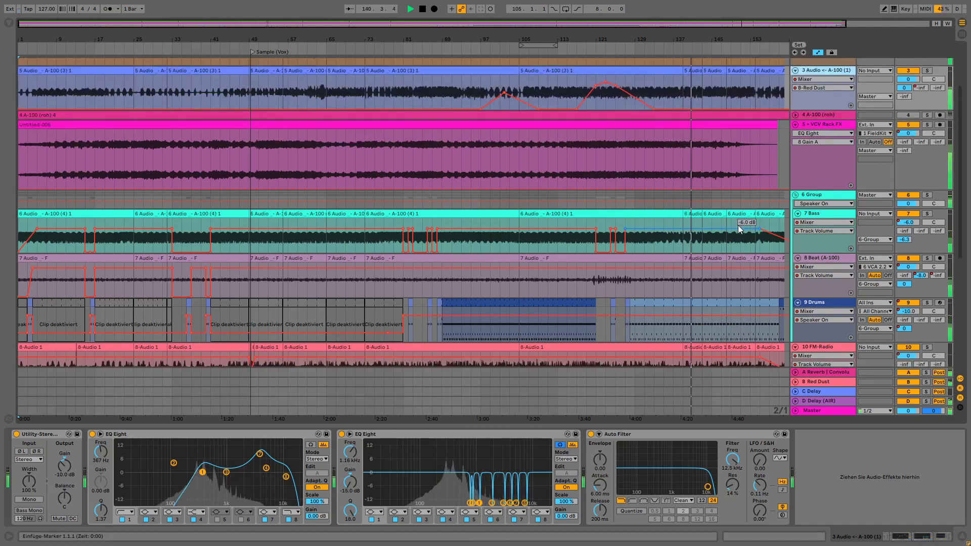
scroll(739, 225, up, 2)
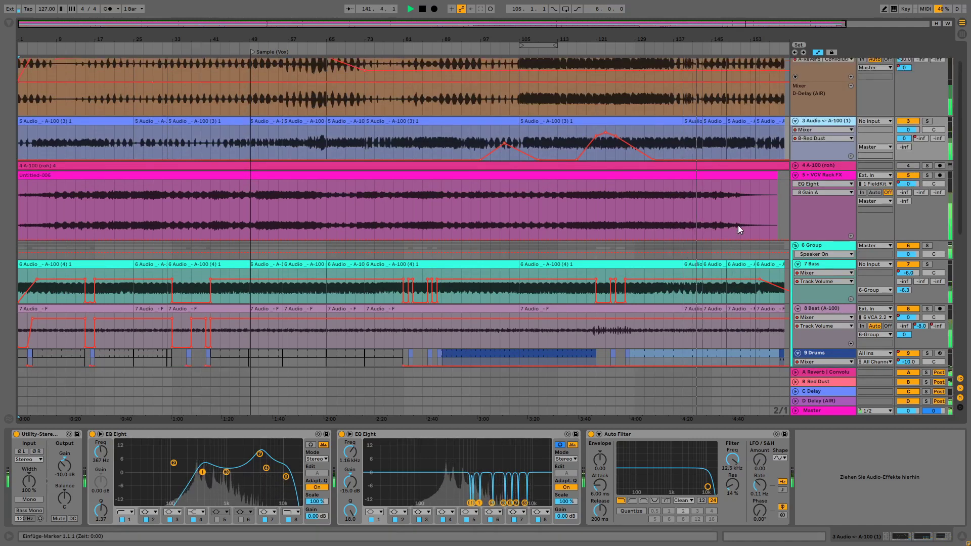
scroll(739, 226, up, 1)
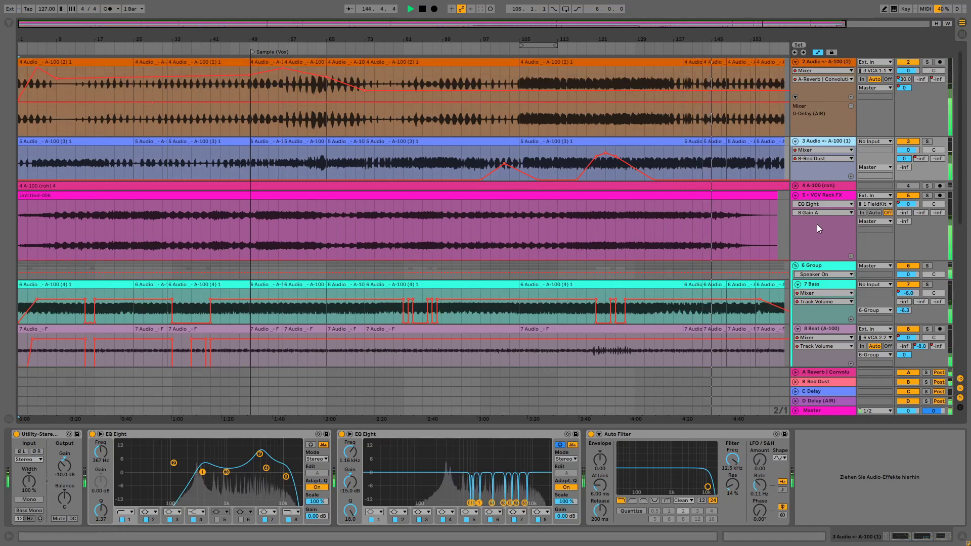
Step: Show the VCV Rack FX track's device chain again and look over the group, drum and radio tracks below it
click(818, 195)
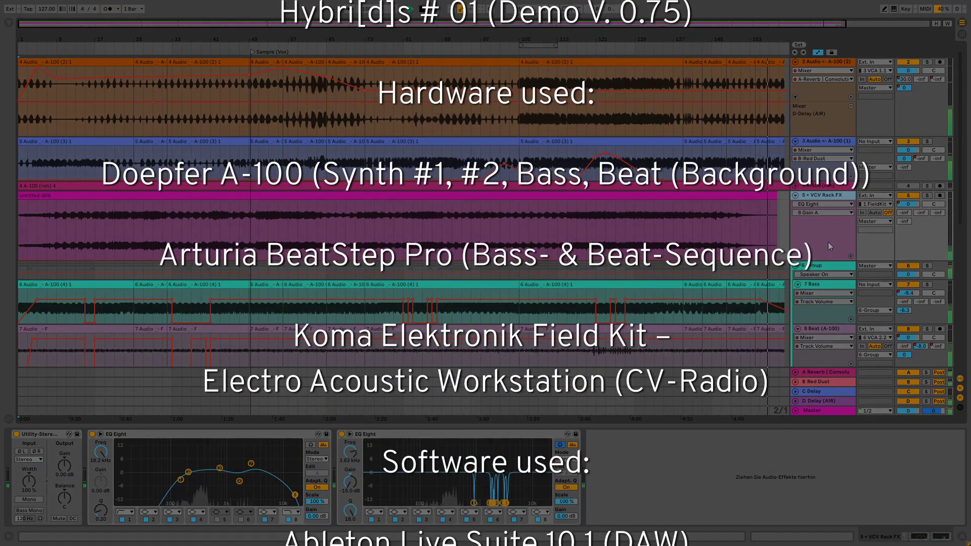
scroll(767, 302, down, 3)
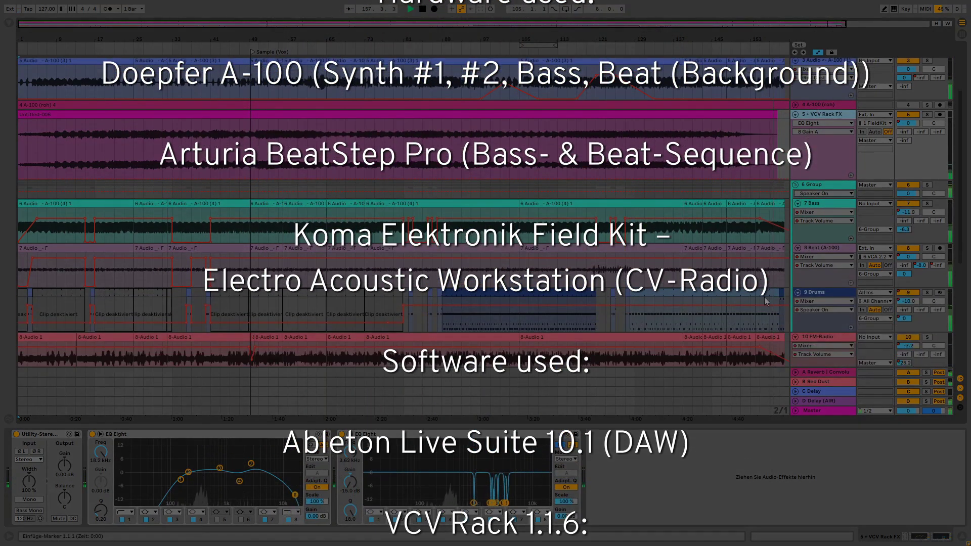
scroll(766, 302, down, 2)
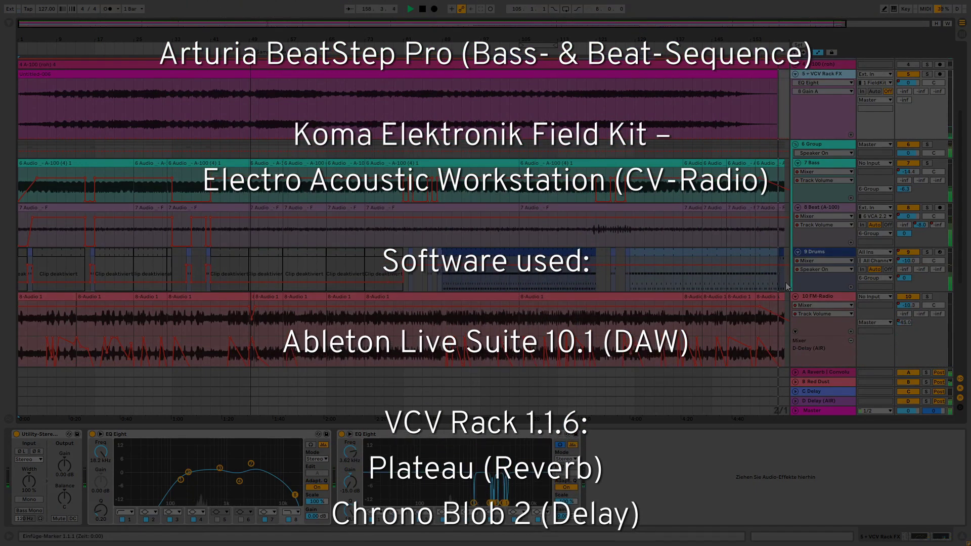